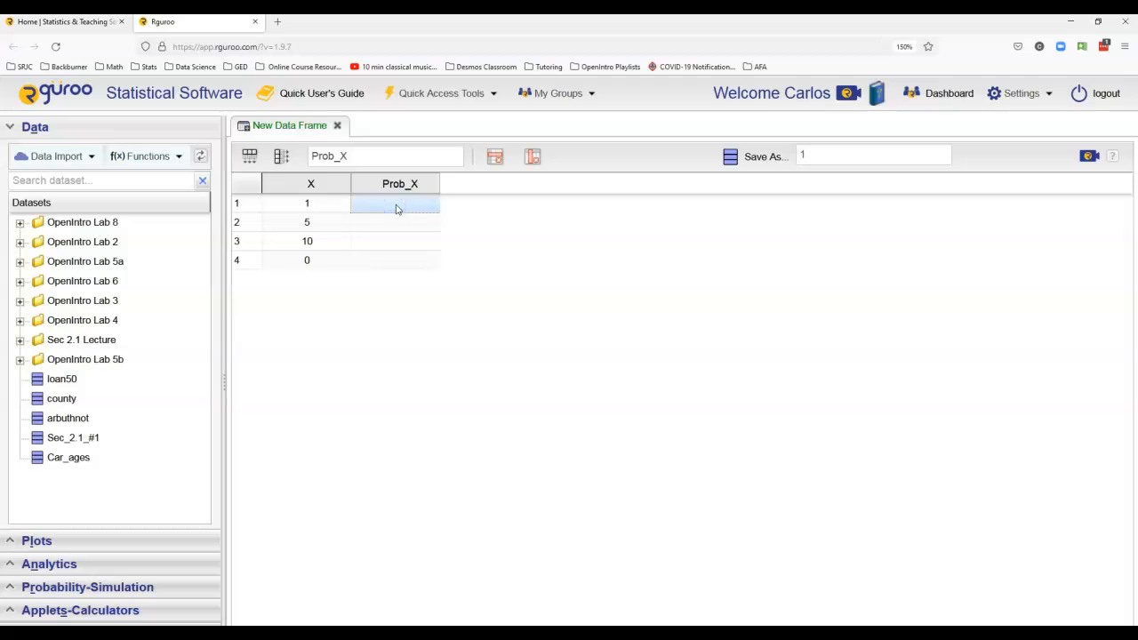
# Step: Calculate 12/52 rounded to four decimal places with the scientific calculator's round function
pyautogui.doubleClick(397, 210)
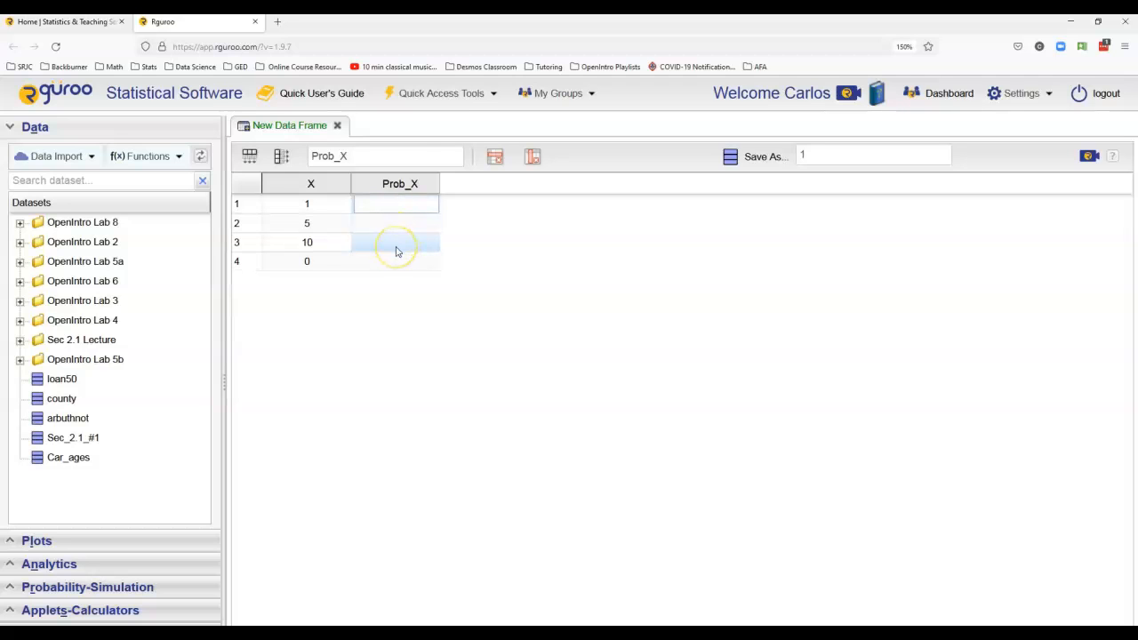
pyautogui.click(437, 100)
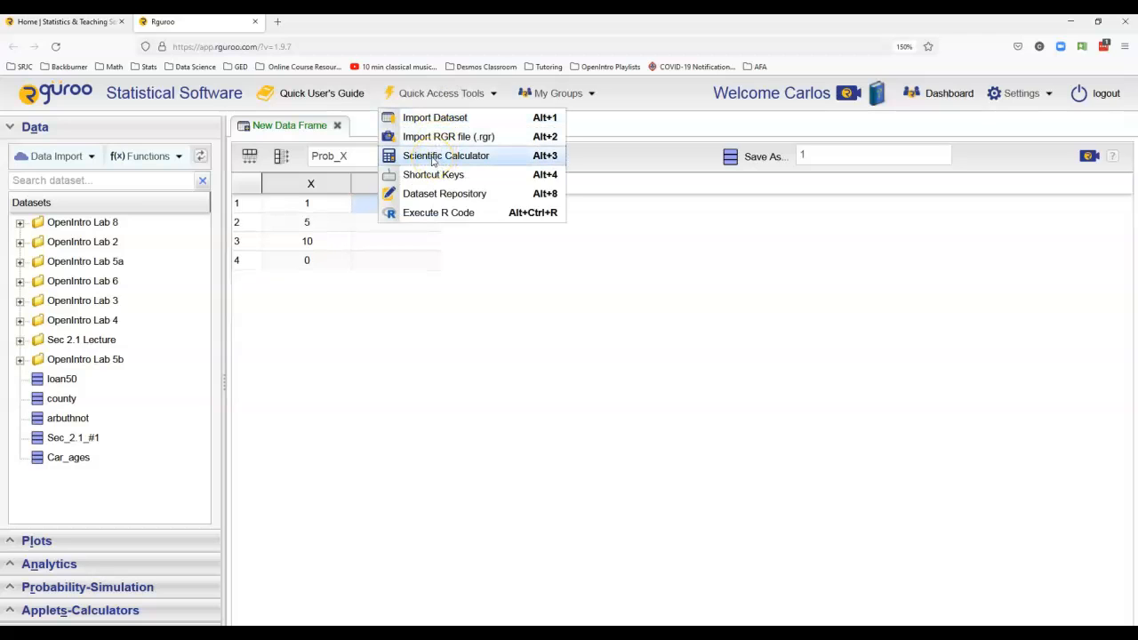
pyautogui.click(434, 160)
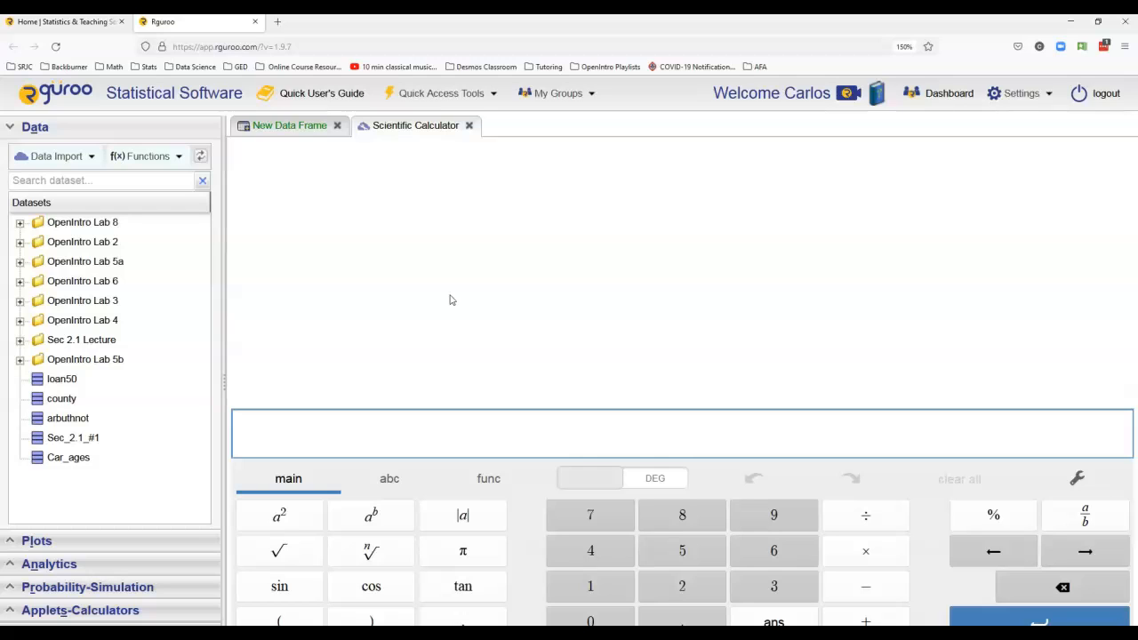
pyautogui.write('round')
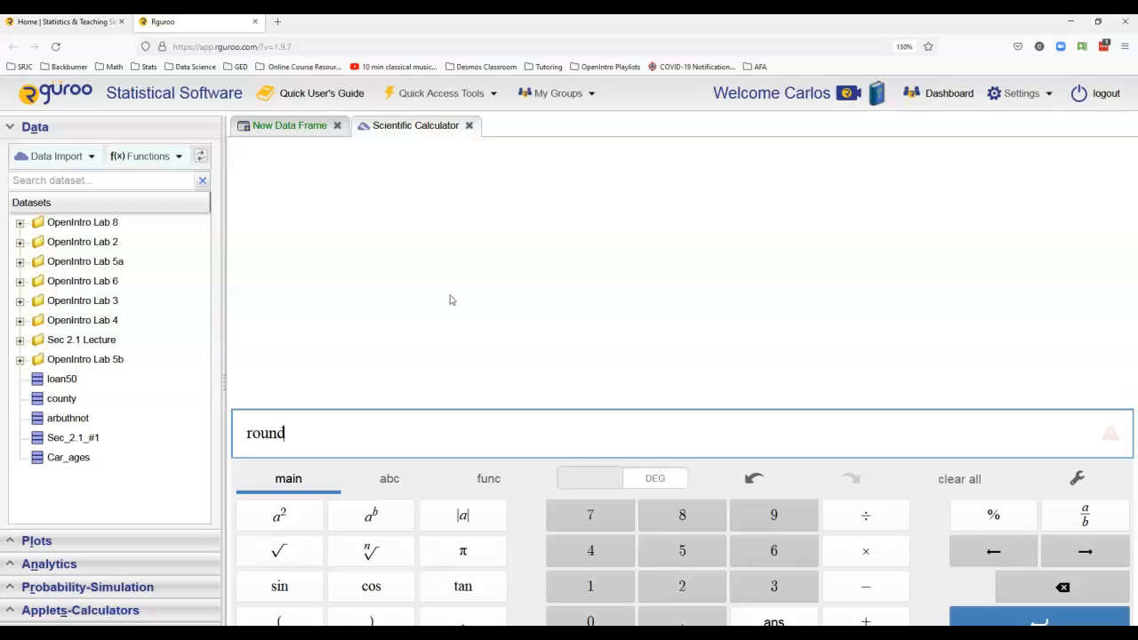
pyautogui.write('(12/52')
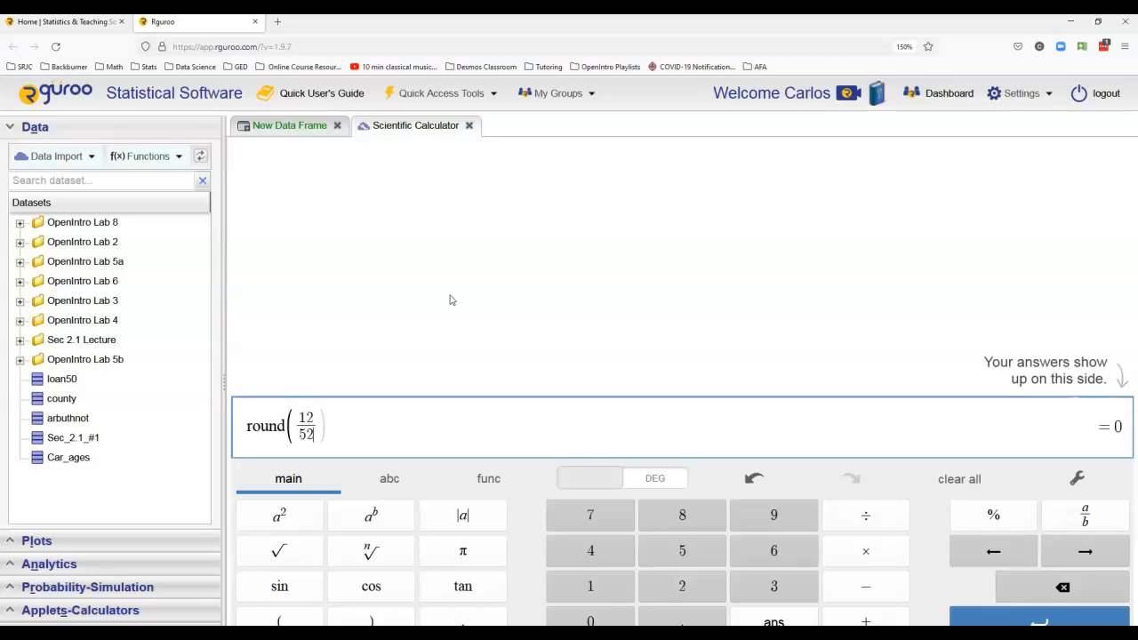
pyautogui.press('Right')
pyautogui.write(',4')
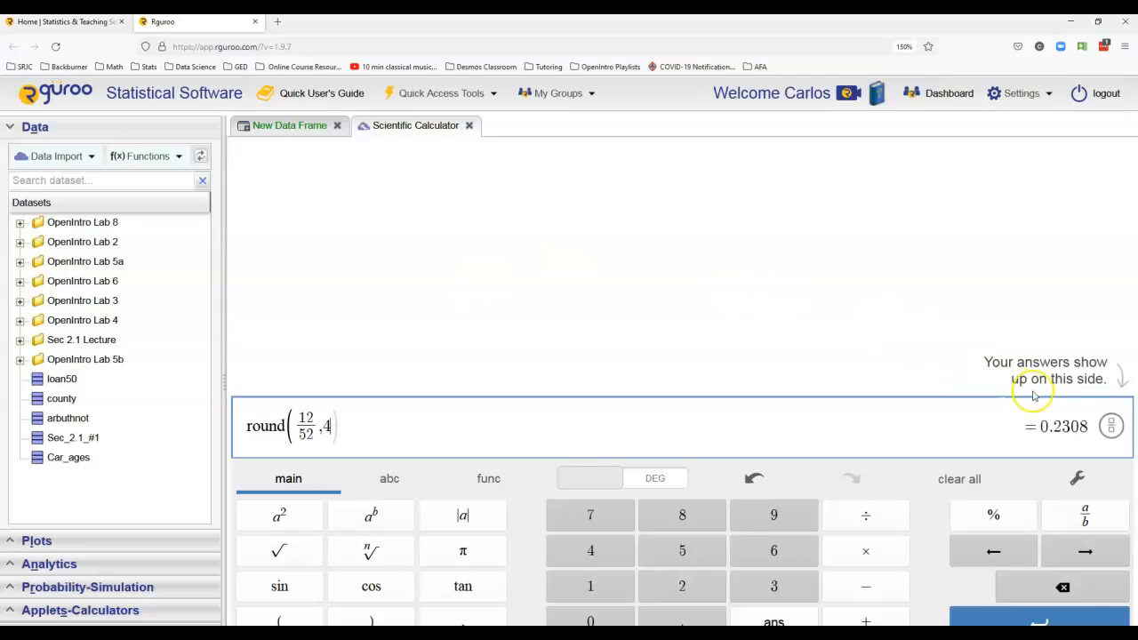
# Step: Copy the calculated result into the Prob_X cell of the row where X is 1
pyautogui.moveTo(1040, 426); pyautogui.dragTo(1086, 427)
pyautogui.hotkey('ctrl', 'c')
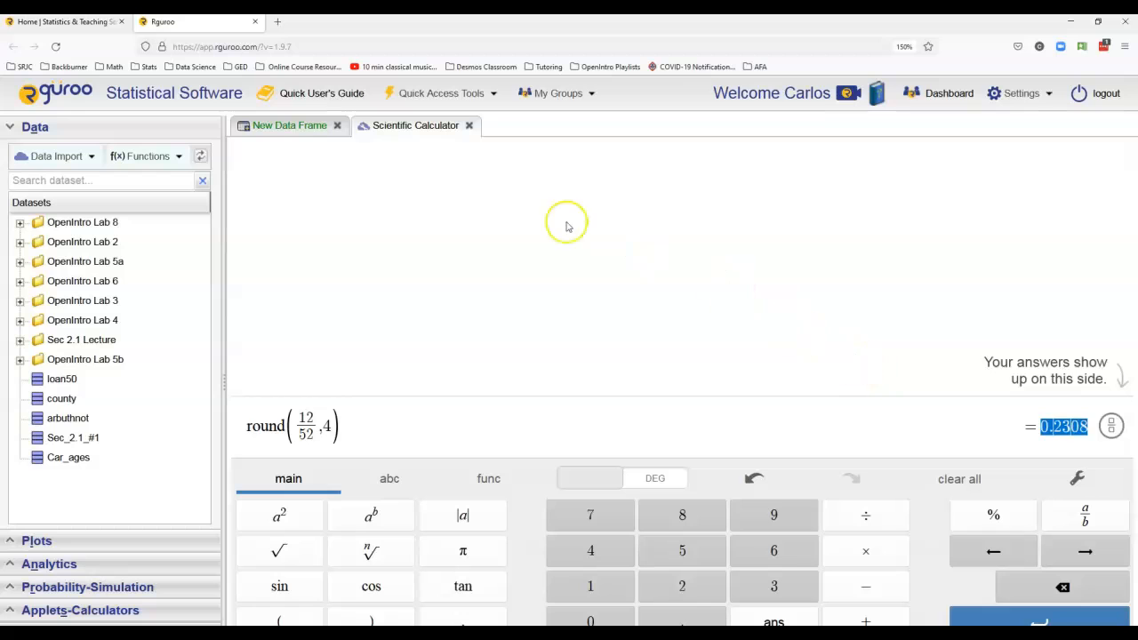
pyautogui.click(296, 130)
pyautogui.click(397, 205)
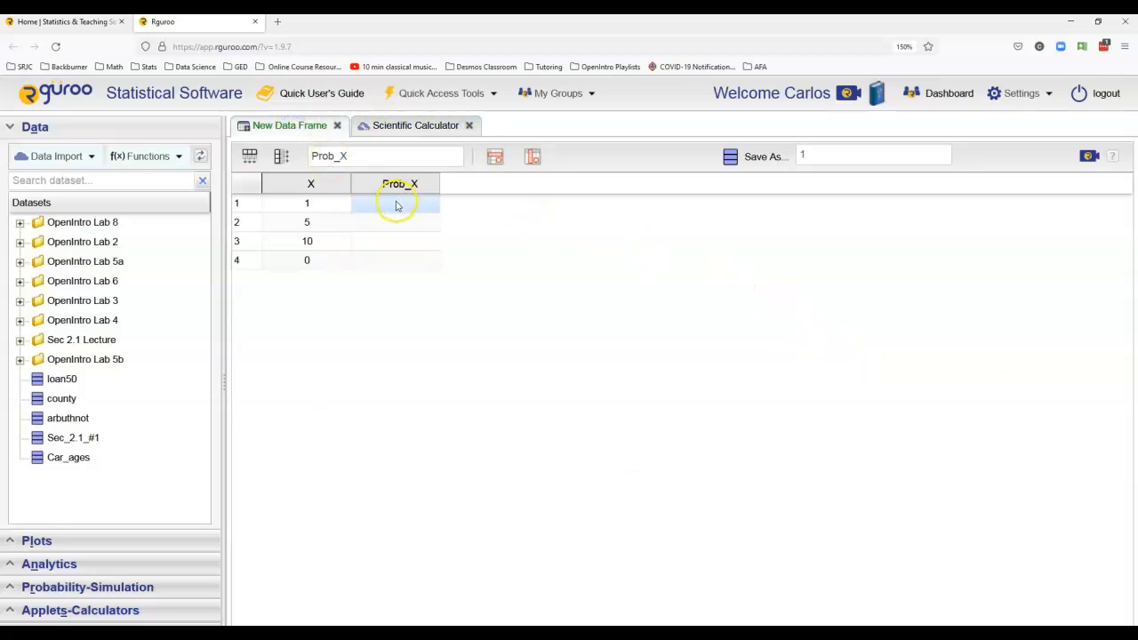
pyautogui.click(398, 206)
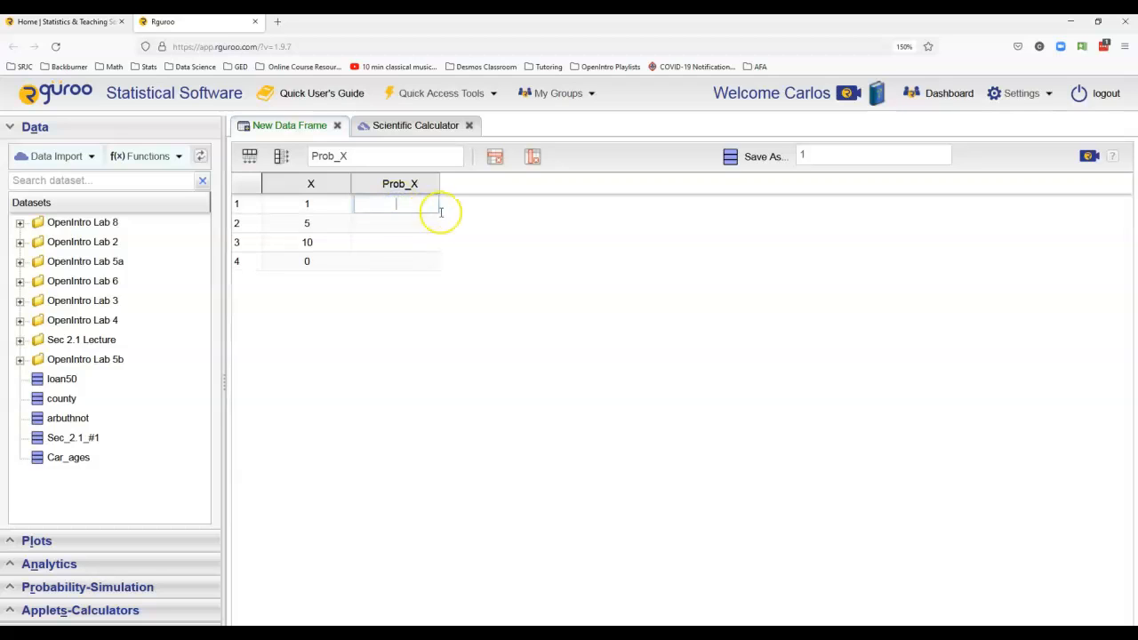
pyautogui.hotkey('ctrl', 'v')
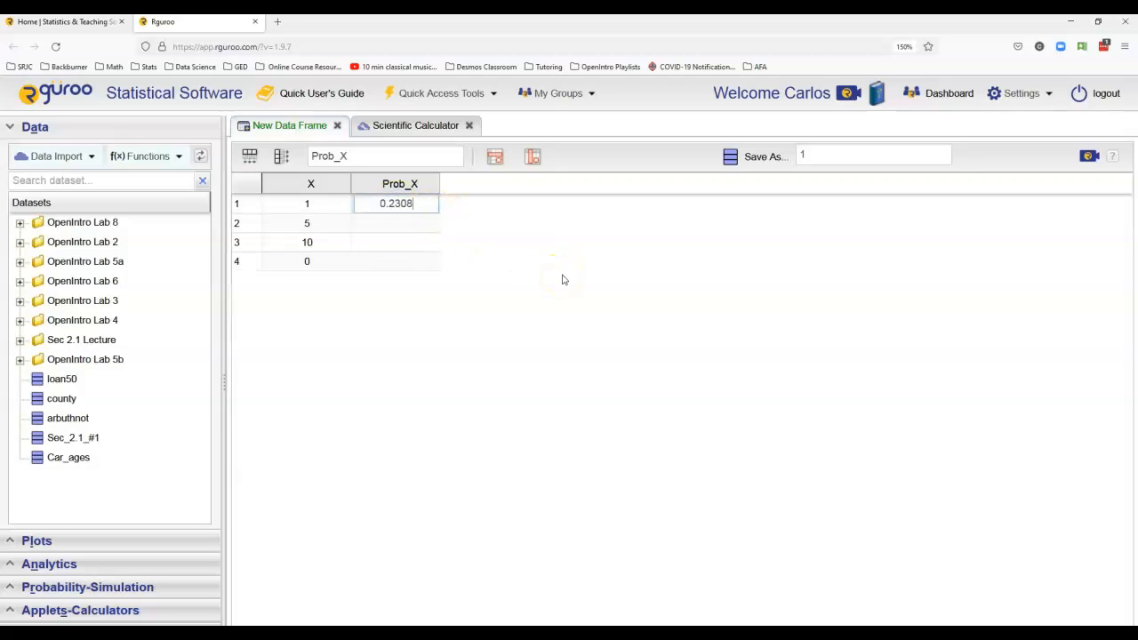
# Step: Fill in Prob_X with 0.0769, 0.0192 and 0.6731 for the X values 5, 10 and 0
pyautogui.click(400, 226)
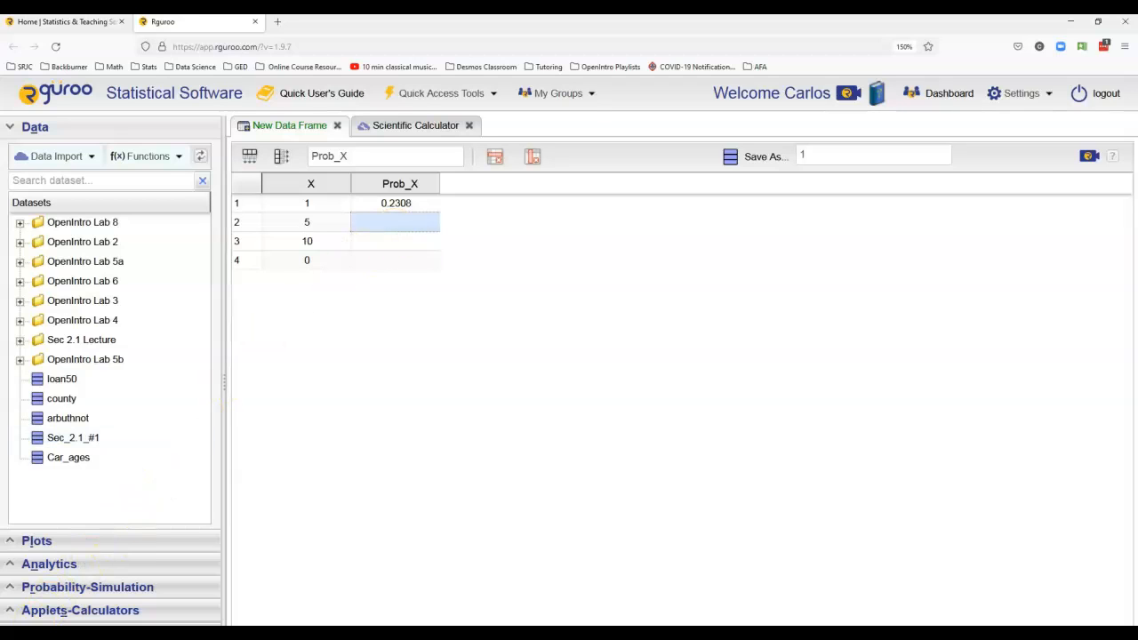
pyautogui.write('0.0769 0.0192 0.6731')
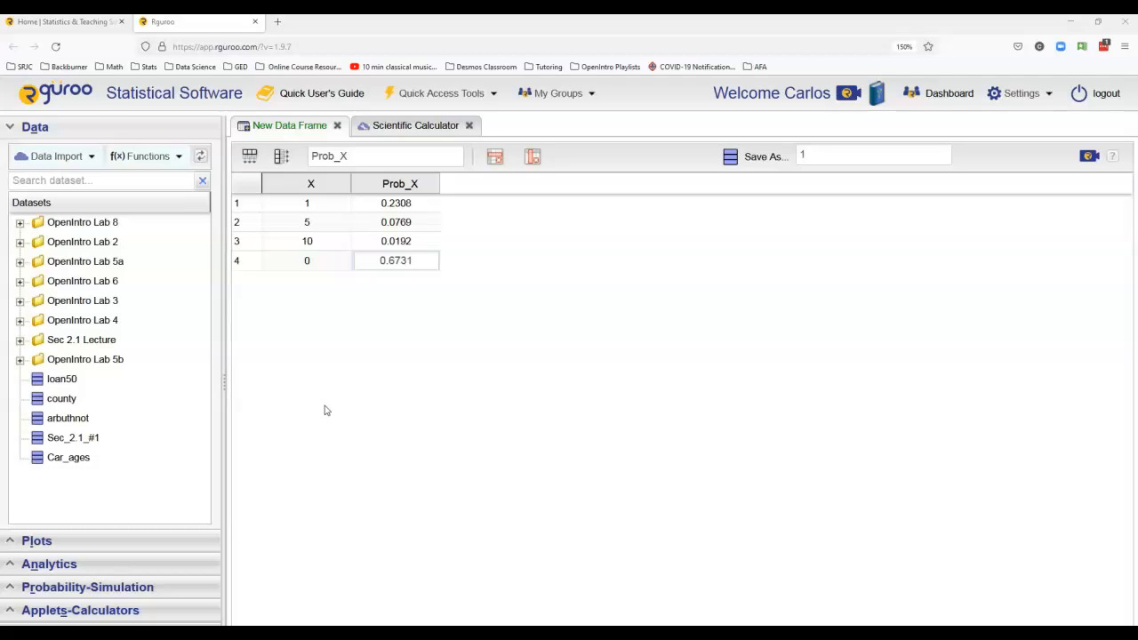
pyautogui.click(350, 386)
# Step: Save the data frame as a dataset named Prob_example
pyautogui.doubleClick(799, 155)
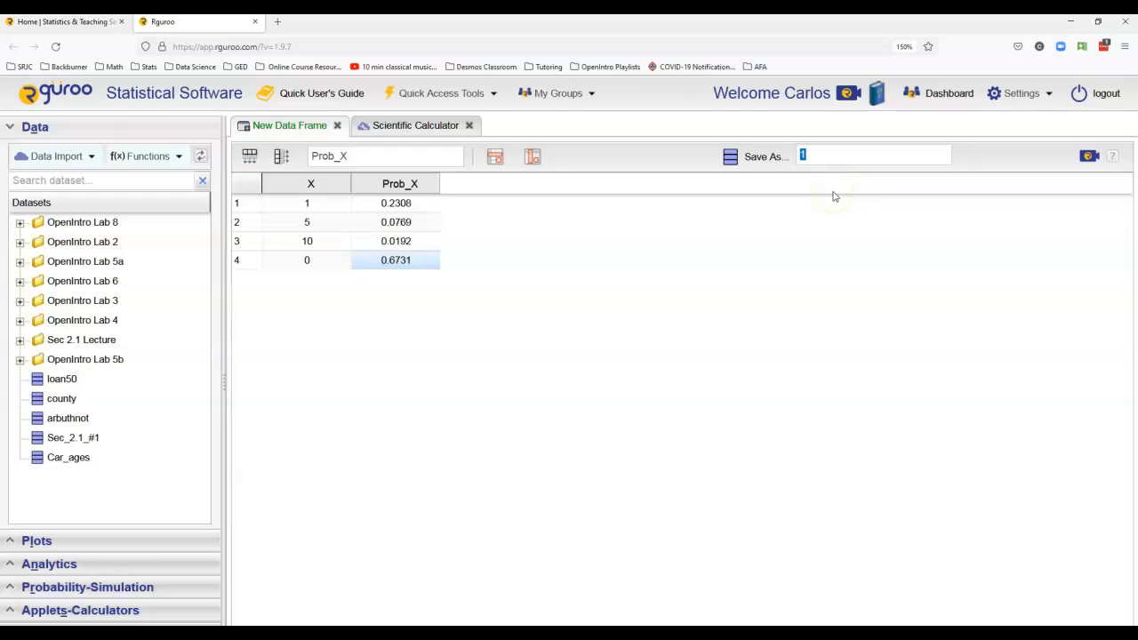
pyautogui.press('BackSpace')
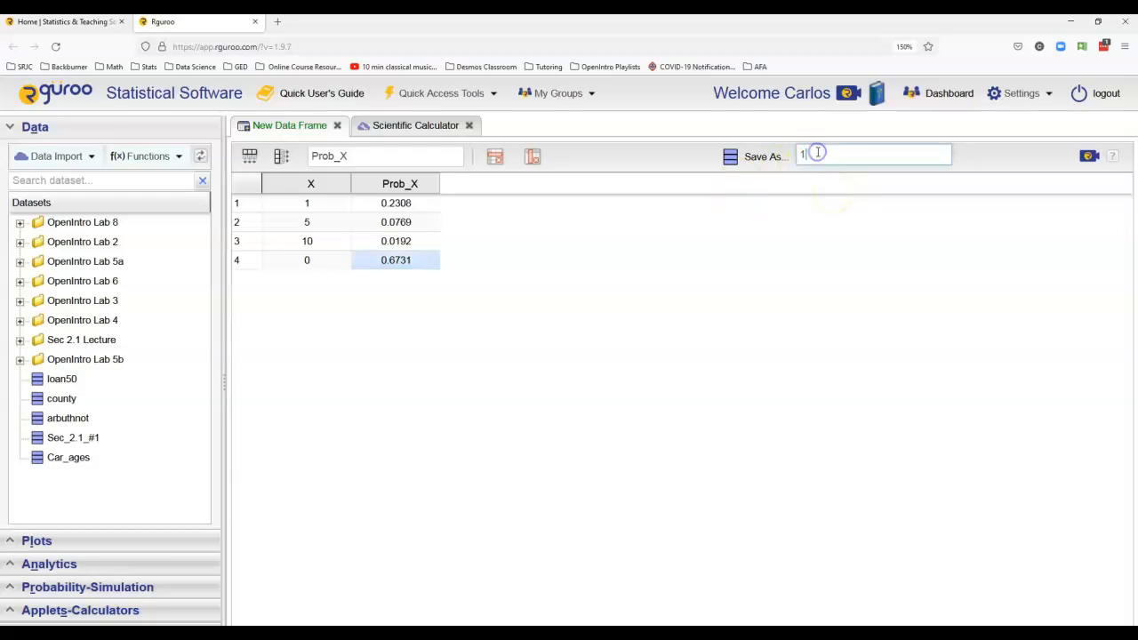
pyautogui.write('Prob_example')
pyautogui.click(761, 156)
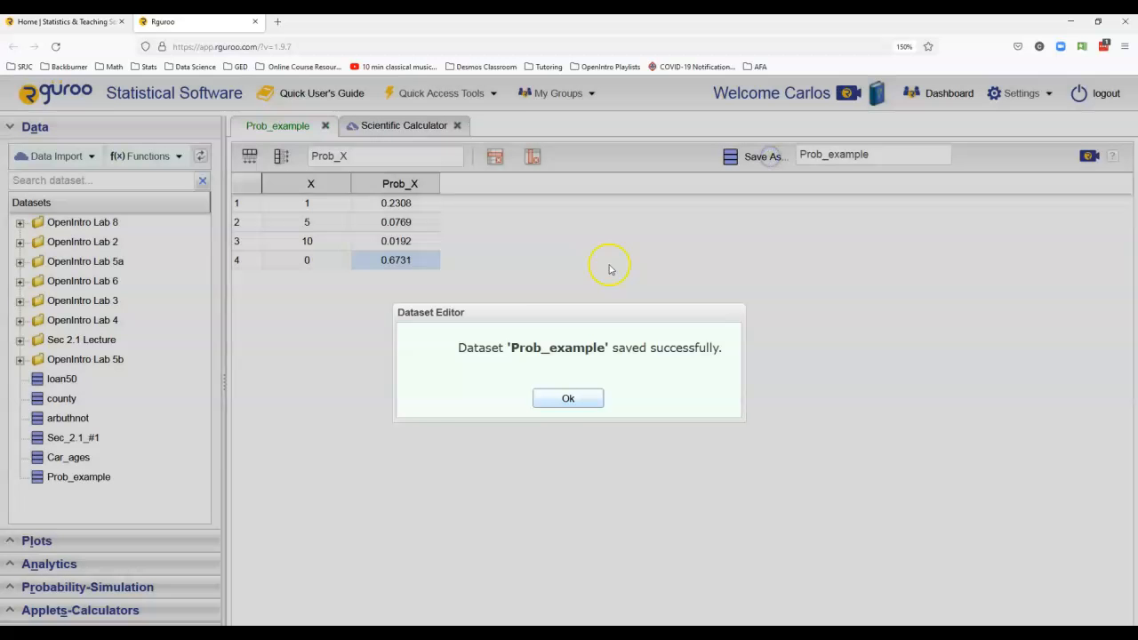
pyautogui.click(566, 400)
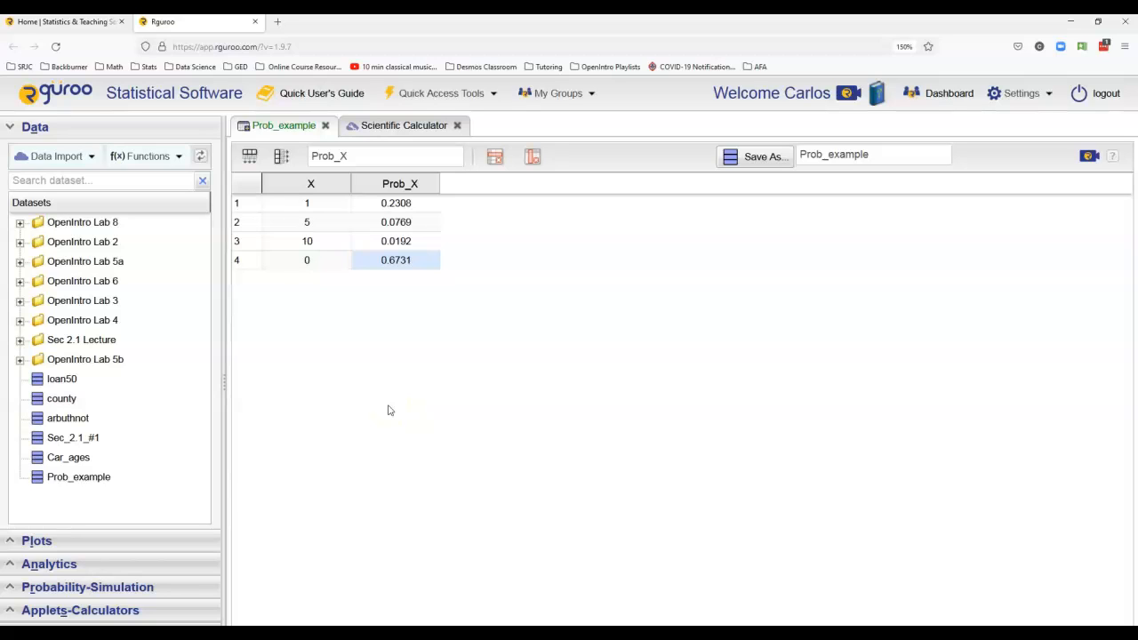
# Step: Start a summary statistic on the Prob_example dataset with X as the numerical variable and Prob_X as the frequency
pyautogui.click(149, 157)
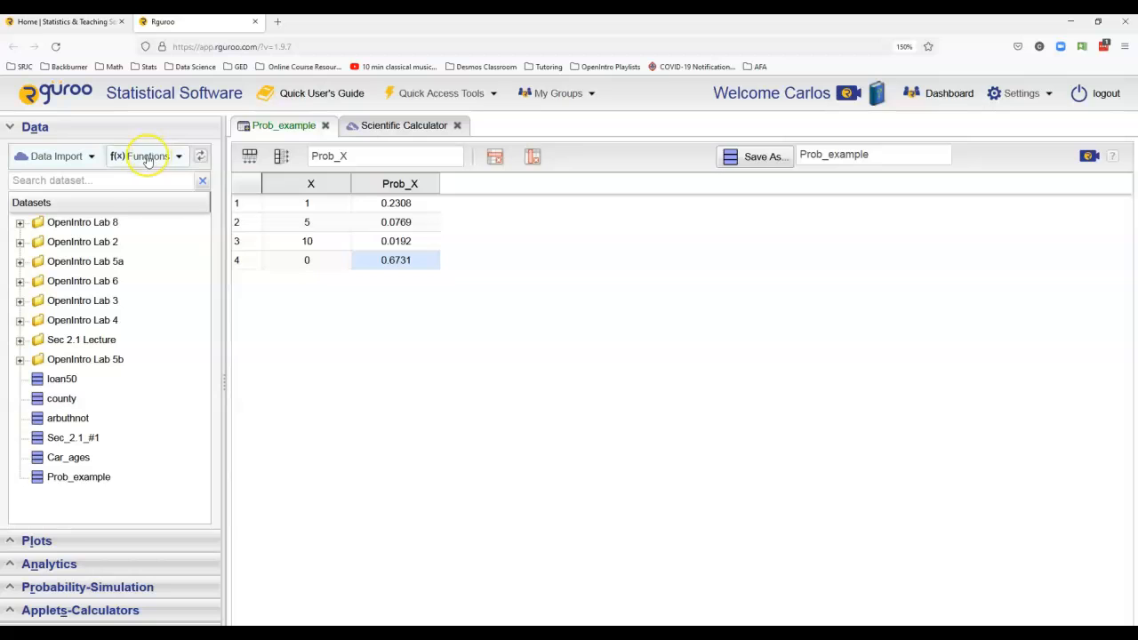
pyautogui.click(152, 180)
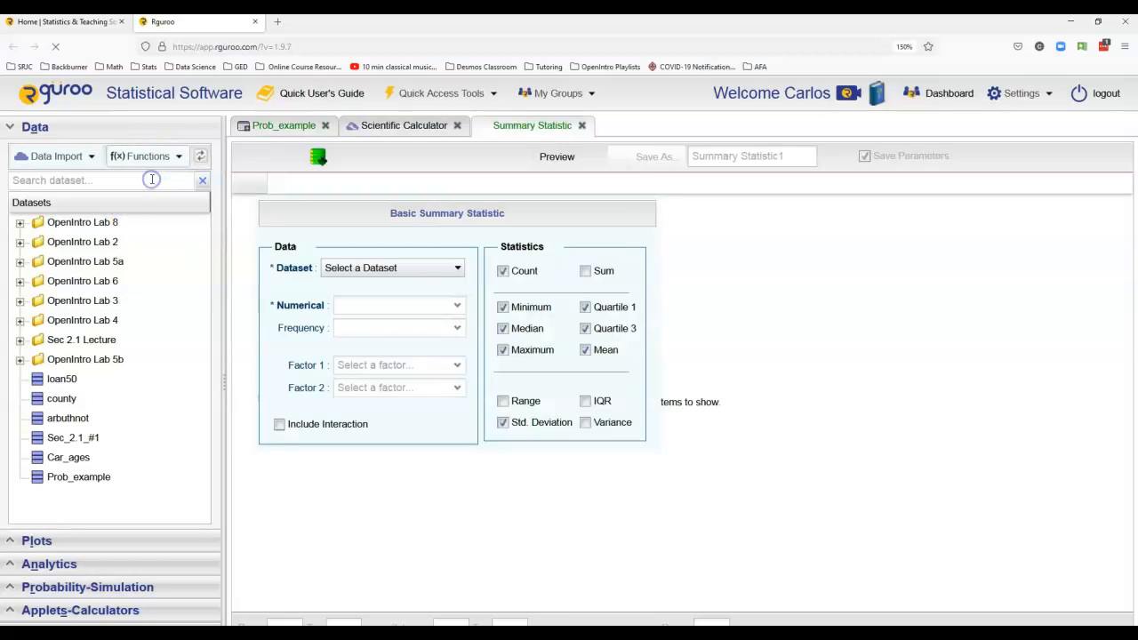
pyautogui.click(419, 267)
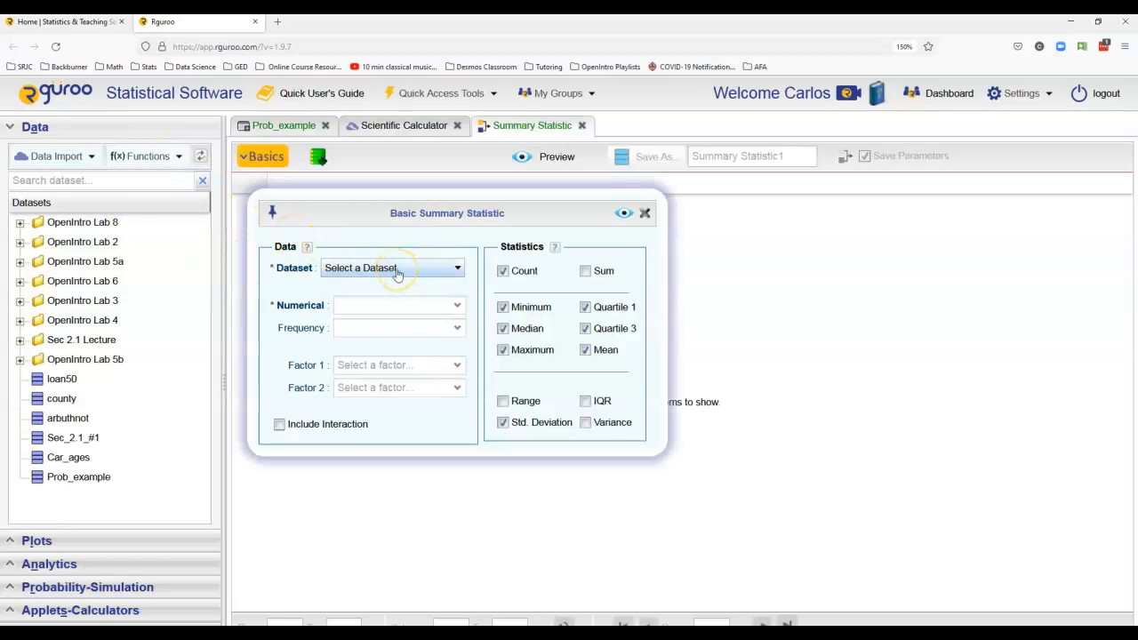
pyautogui.click(398, 271)
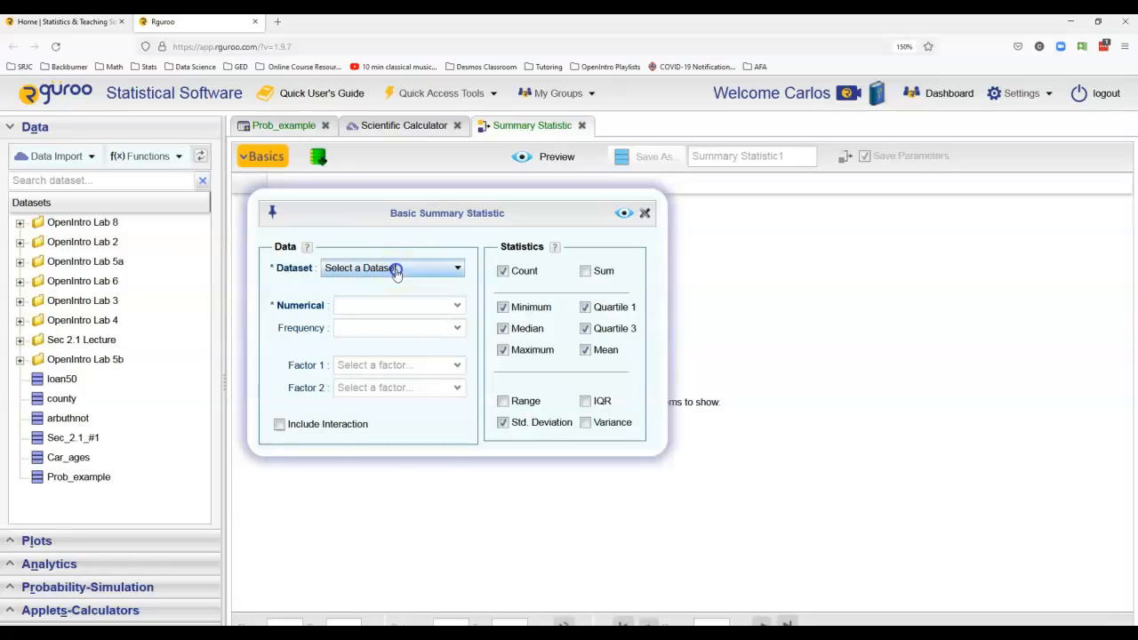
pyautogui.click(372, 536)
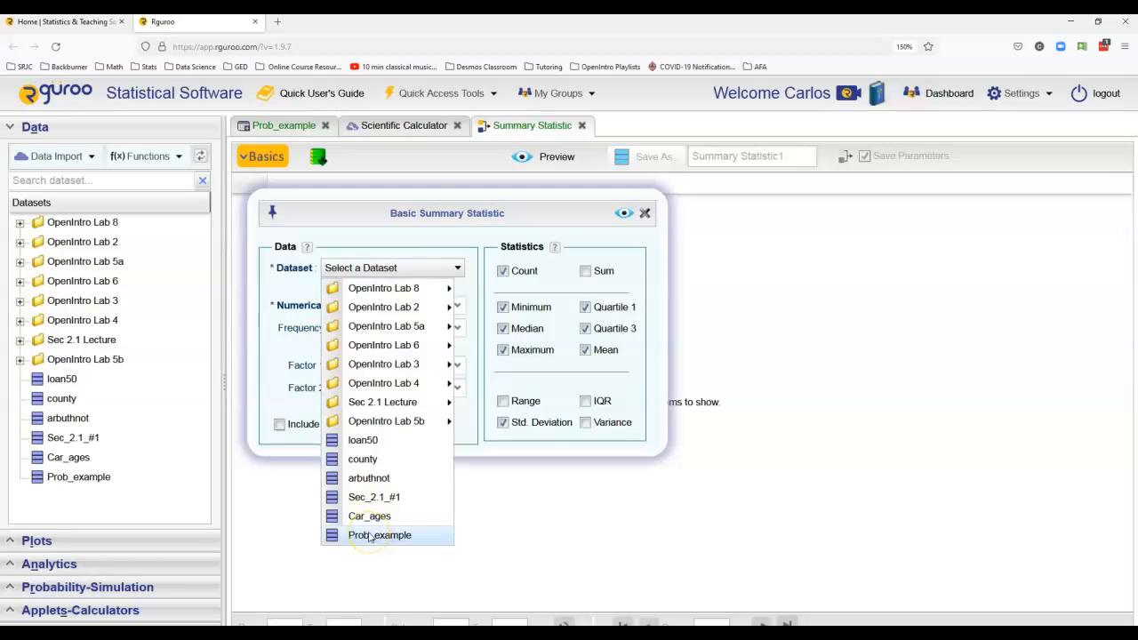
pyautogui.click(372, 536)
pyautogui.click(457, 307)
pyautogui.click(342, 318)
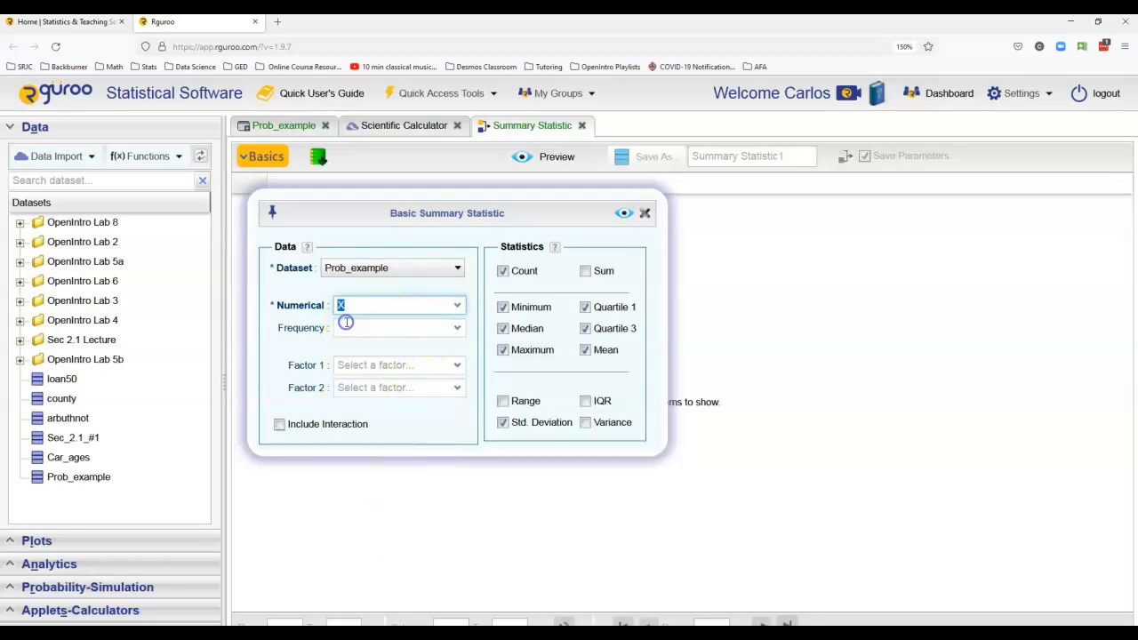
pyautogui.click(459, 329)
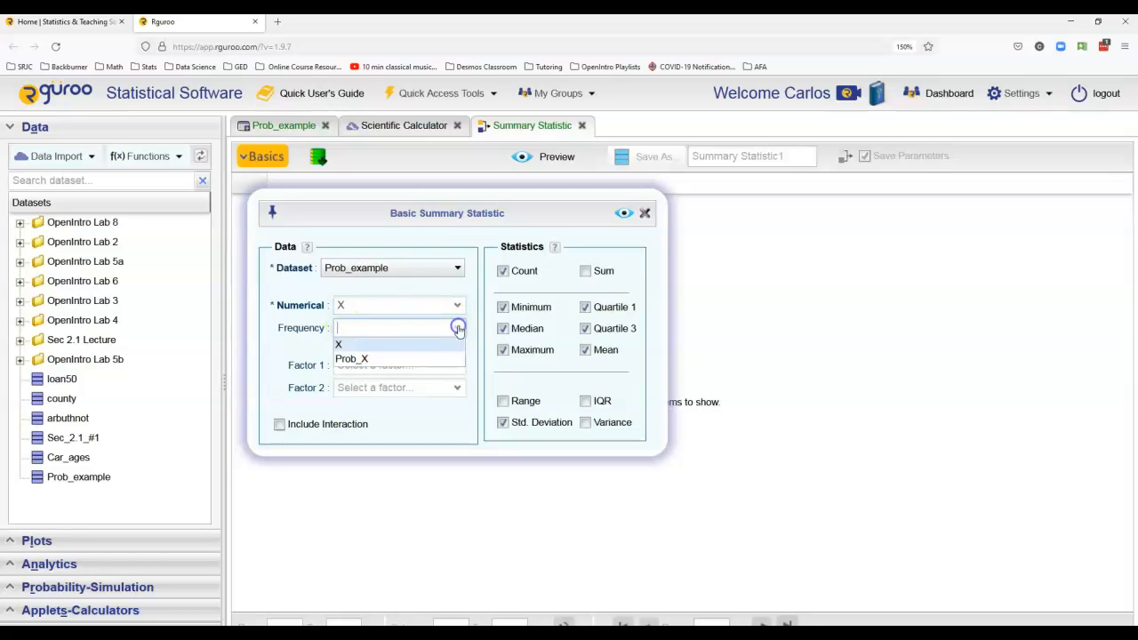
pyautogui.click(358, 362)
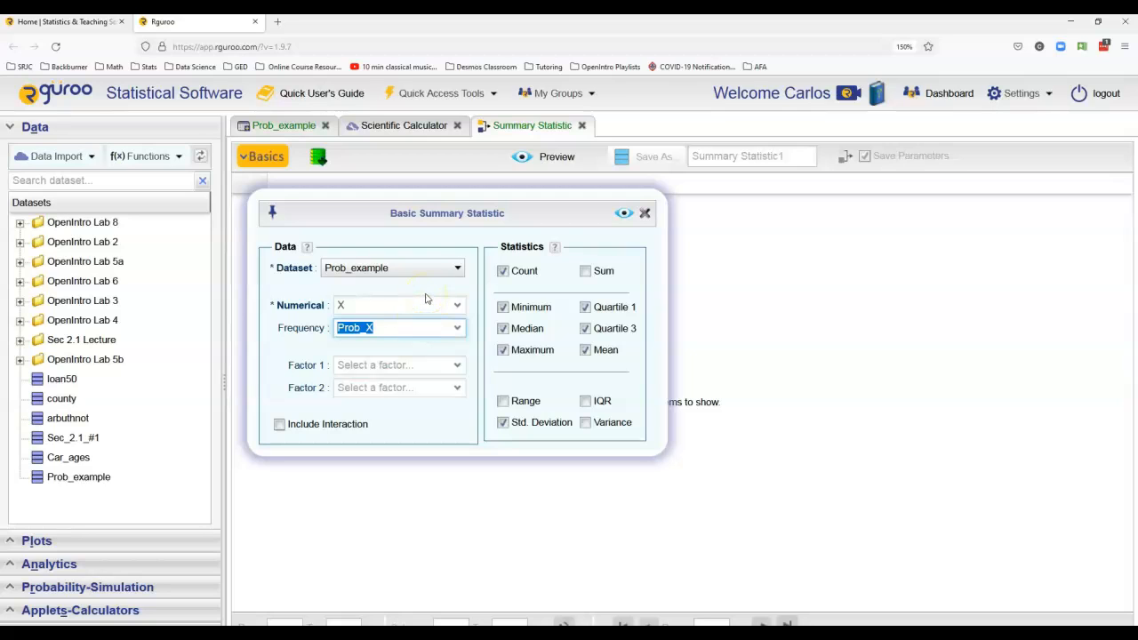
# Step: Limit the computed statistics to mean, standard deviation and variance, excluding count, minimum, median, maximum and both quartiles
pyautogui.click(502, 270)
pyautogui.click(503, 307)
pyautogui.click(503, 328)
pyautogui.click(502, 350)
pyautogui.click(585, 307)
pyautogui.click(584, 329)
pyautogui.click(584, 422)
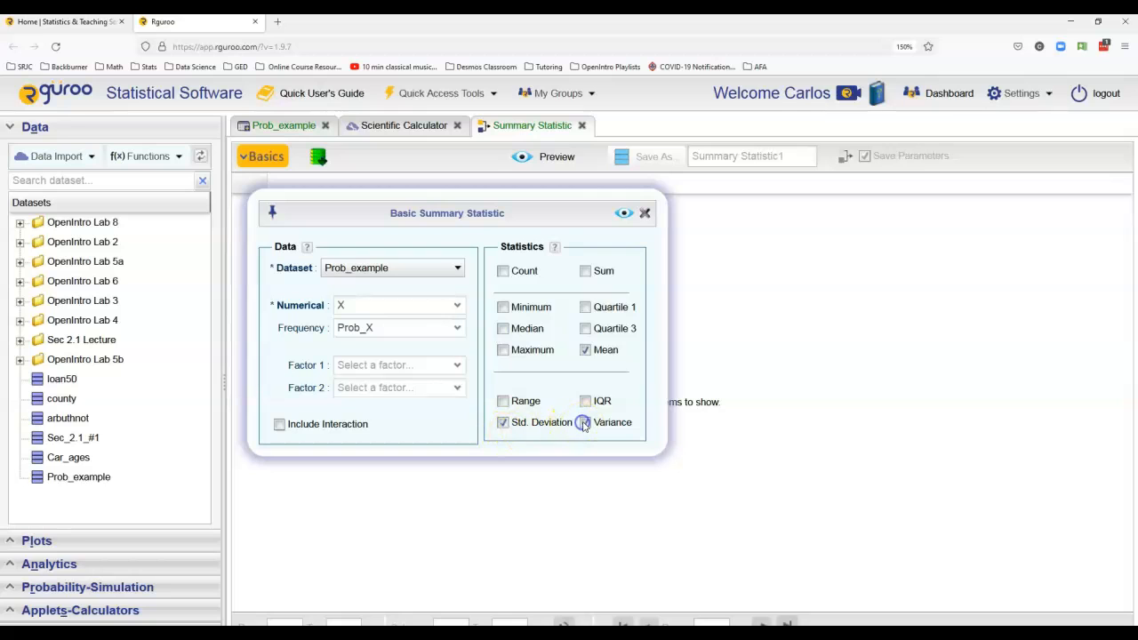
# Step: Preview the summary statistics and widen the Level column to fit its full text
pyautogui.click(624, 214)
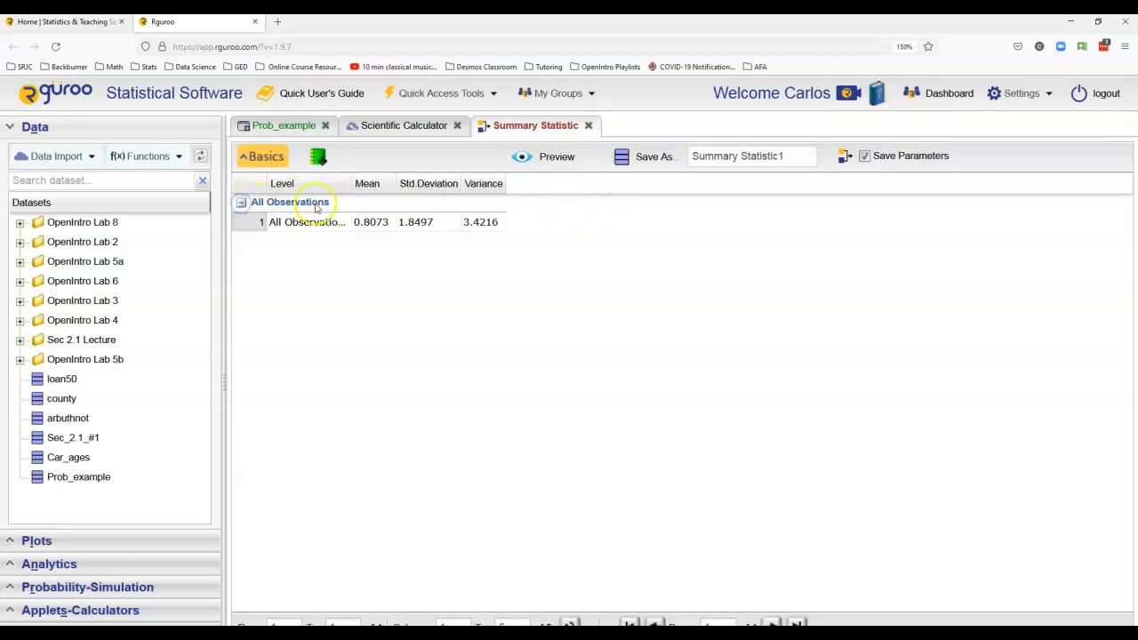
pyautogui.moveTo(352, 184); pyautogui.dragTo(394, 183)
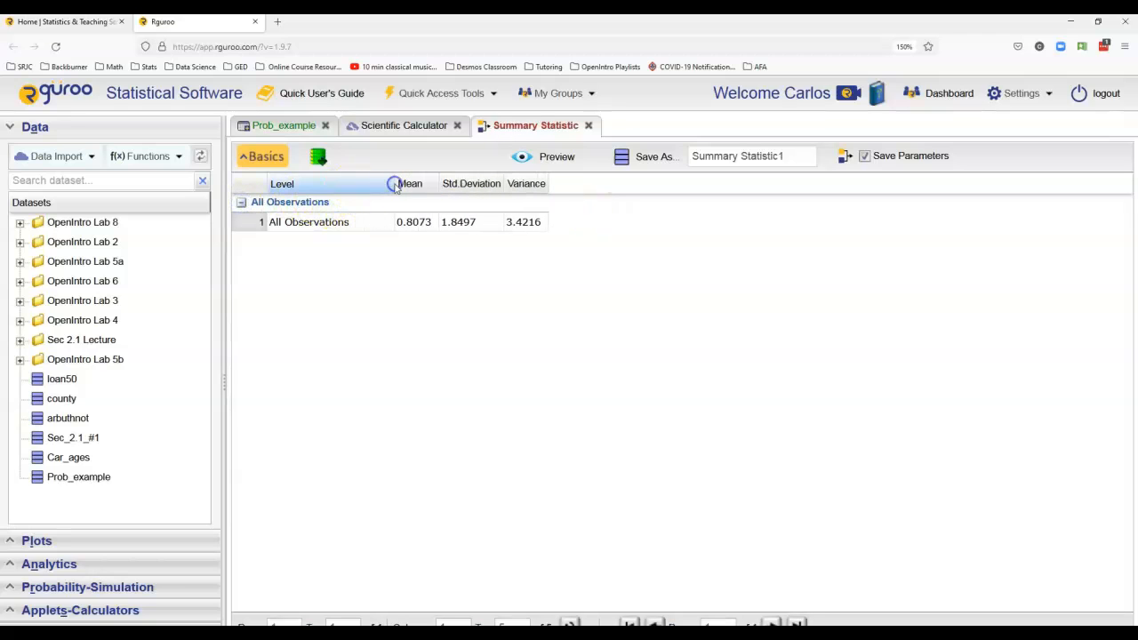